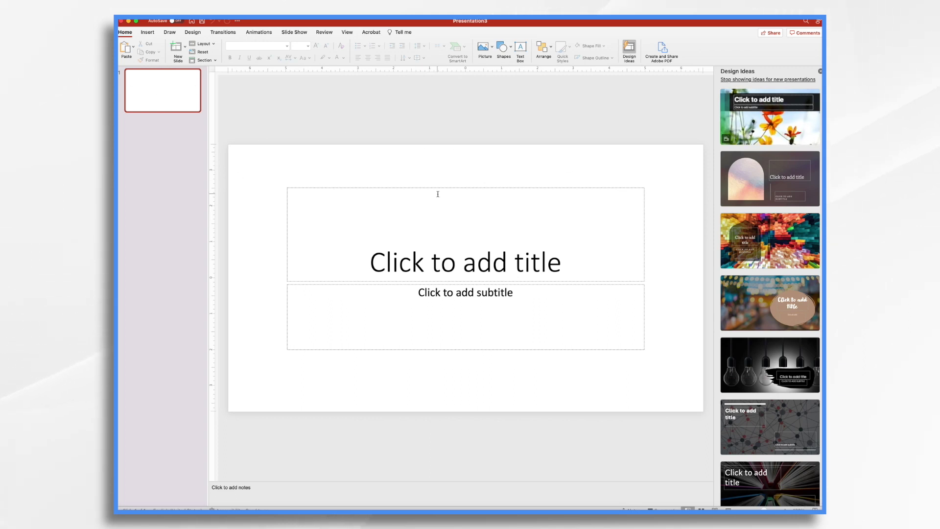
Step: Delete the title and subtitle placeholders from the first slide
left_click(465, 187)
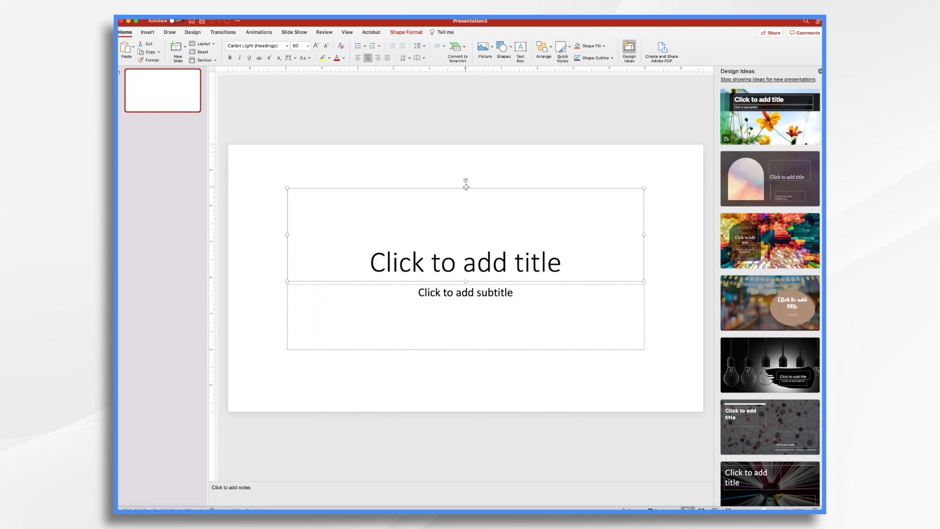
key("BackSpace")
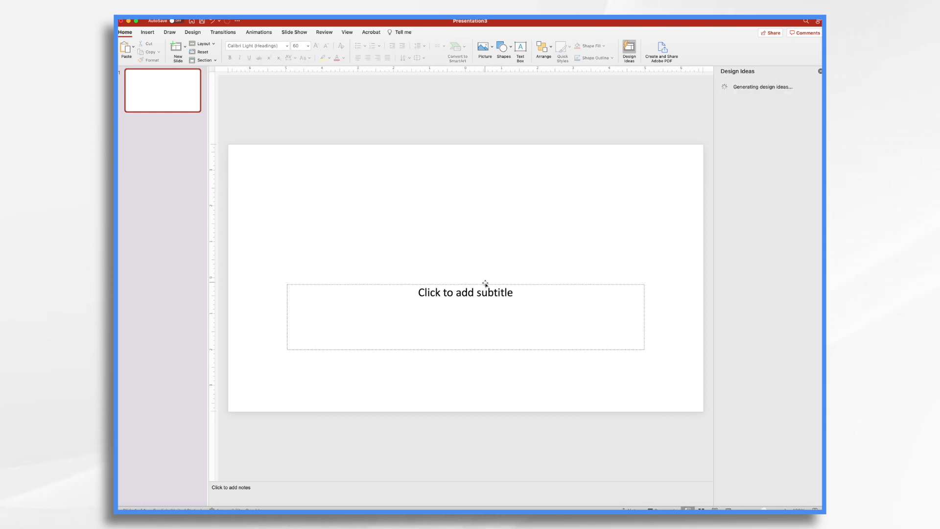
left_click(484, 284)
key("BackSpace")
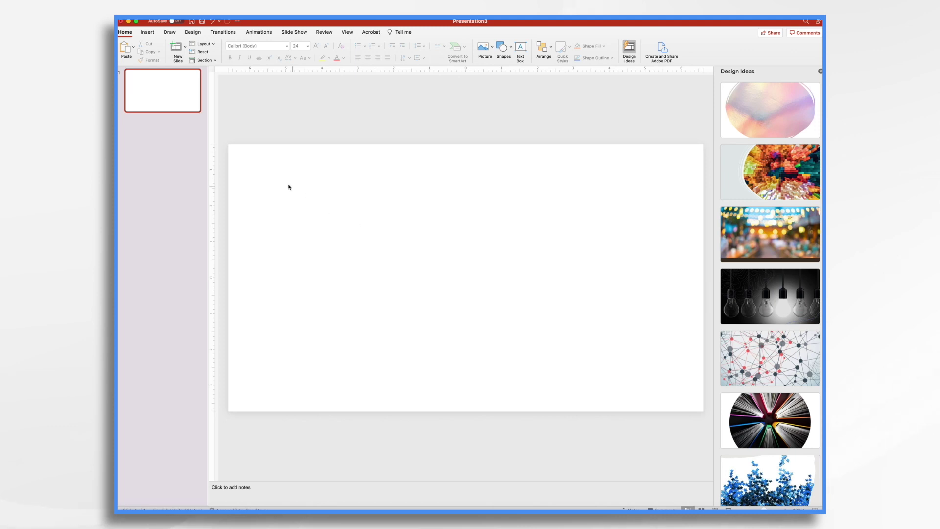
Step: Duplicate the blank slide twice to make three slides, then return to slide 1
right_click(165, 88)
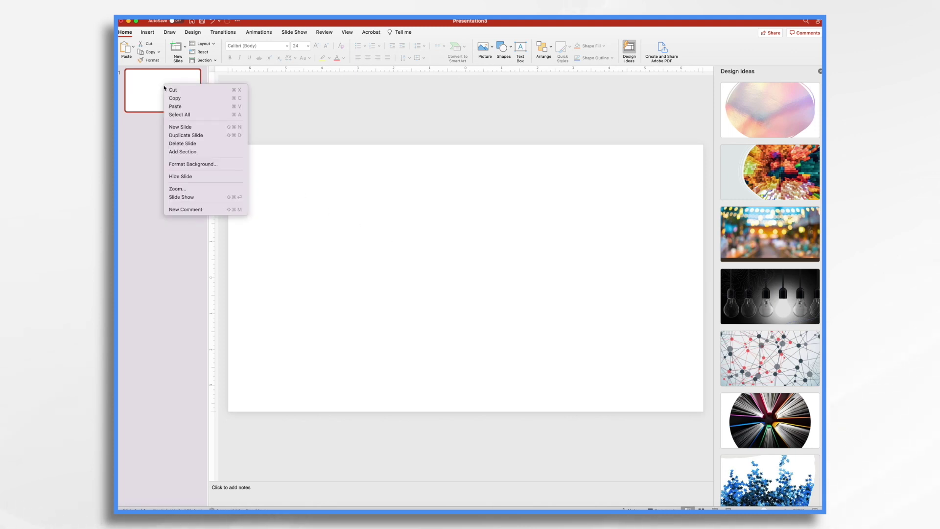
left_click(195, 135)
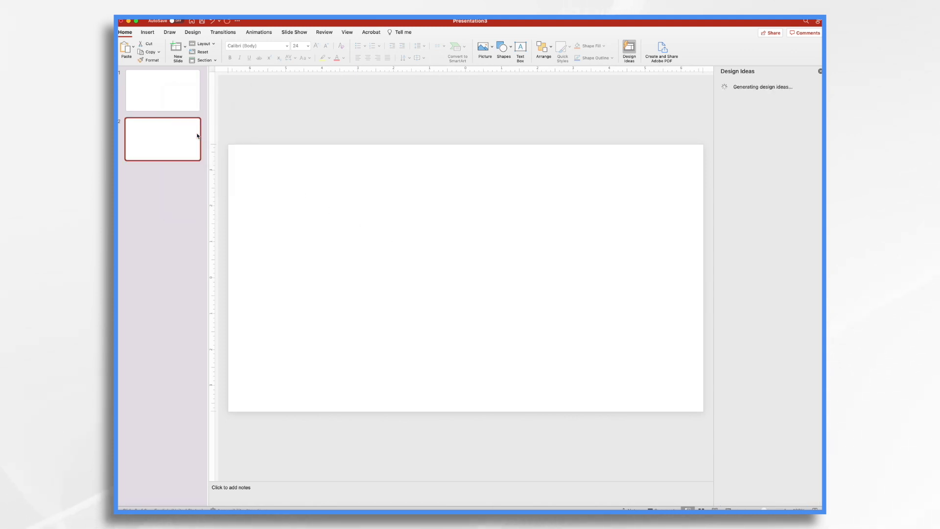
right_click(186, 140)
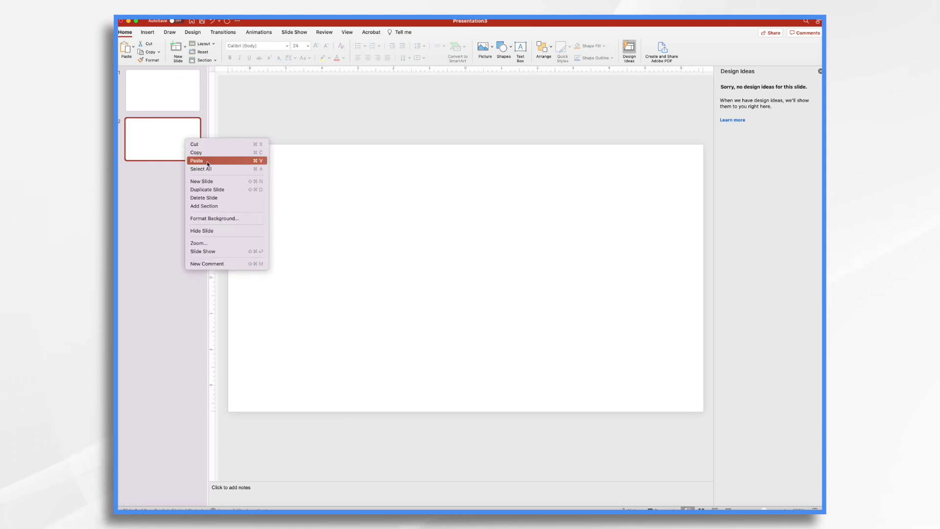
left_click(215, 190)
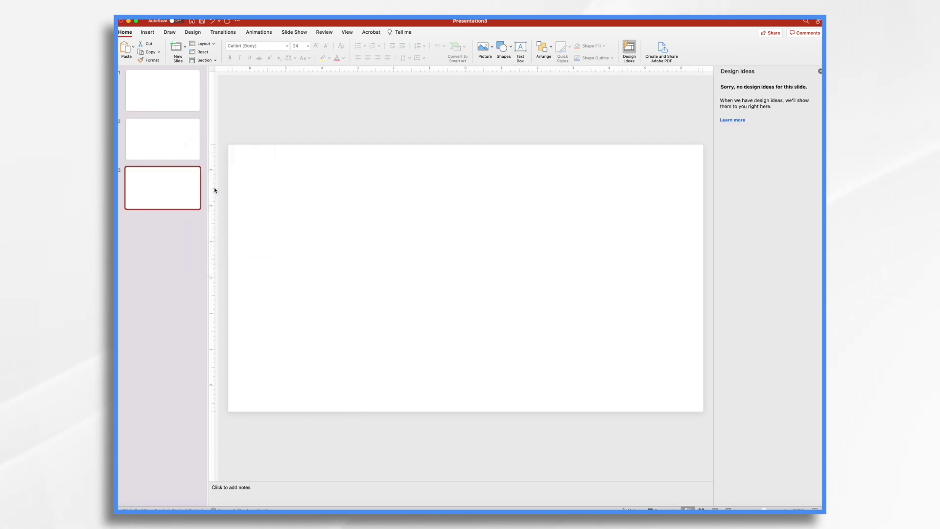
left_click(151, 101)
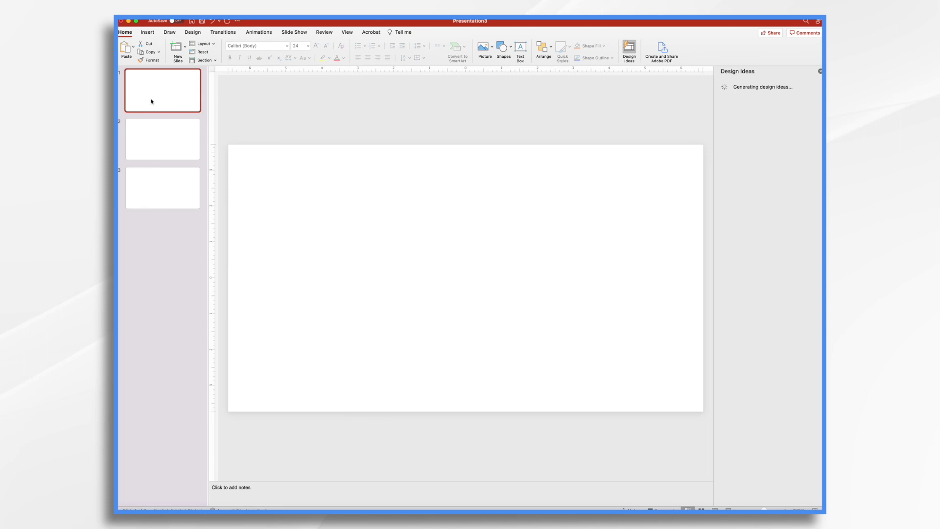
Step: Insert Family Tree 1.mp4 onto slide 1 as a movie from file
left_click(148, 32)
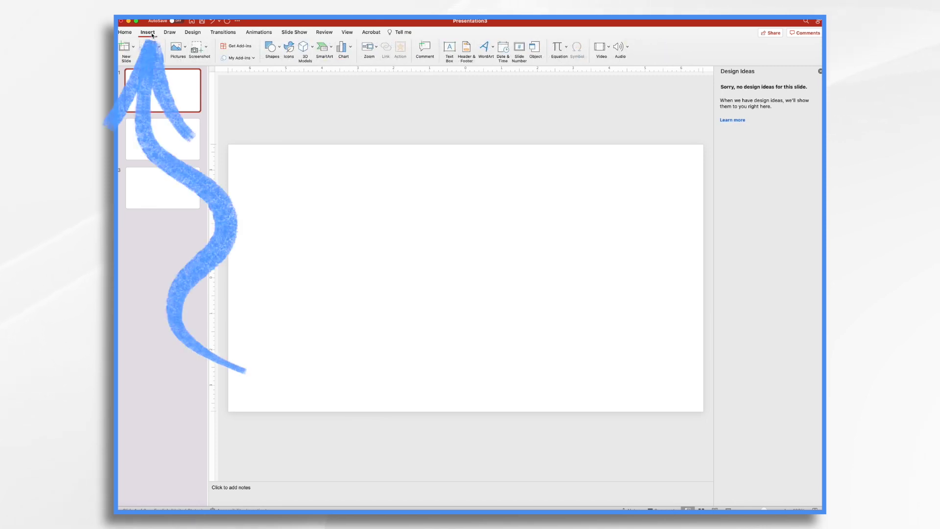
left_click(600, 47)
left_click(629, 68)
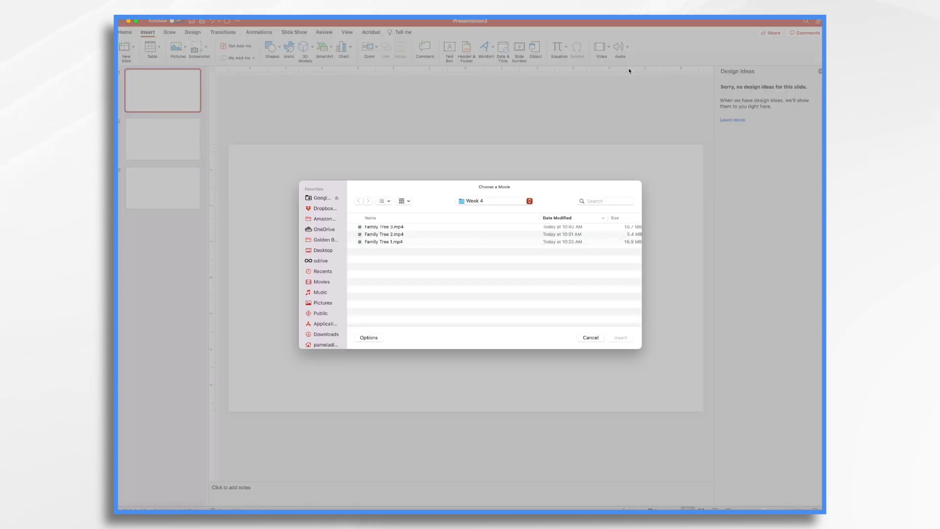
left_click(386, 245)
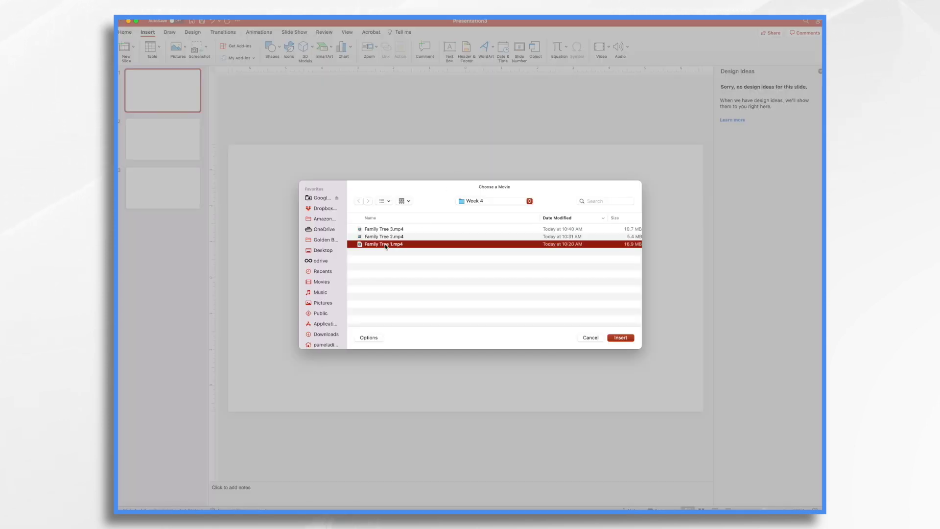
left_click(625, 342)
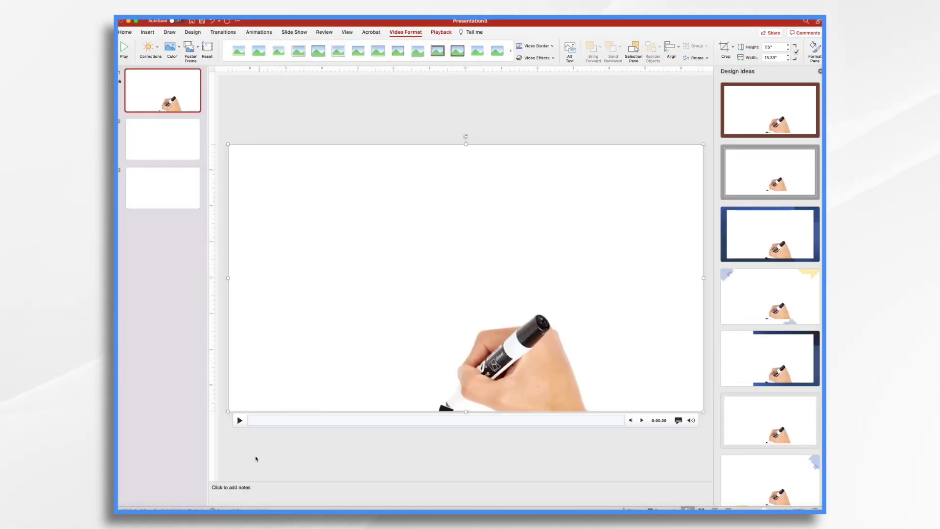
Step: Briefly play and pause the inserted video, then go to slide 2
left_click(240, 420)
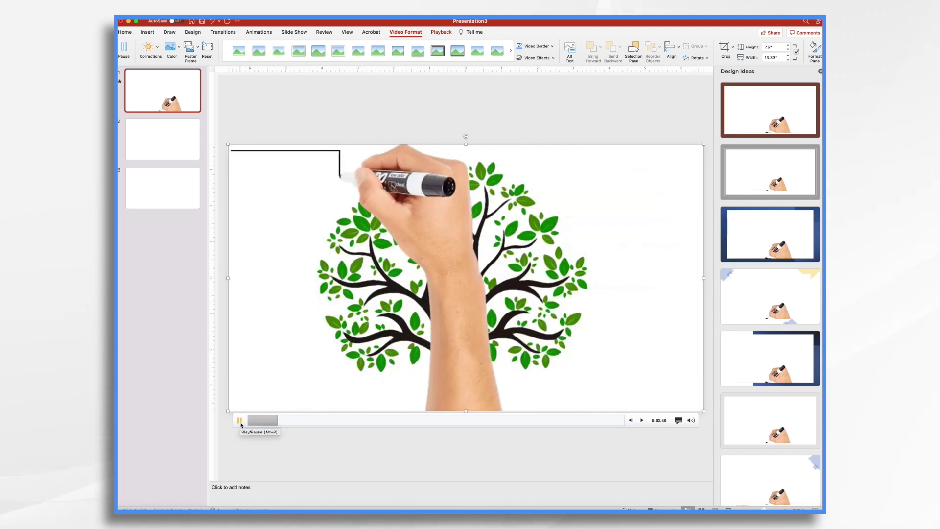
left_click(240, 421)
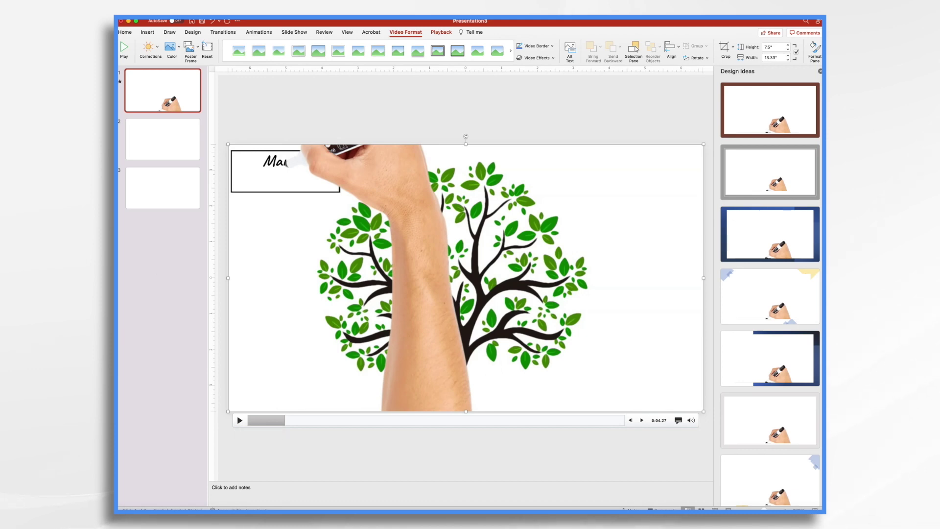
left_click(171, 145)
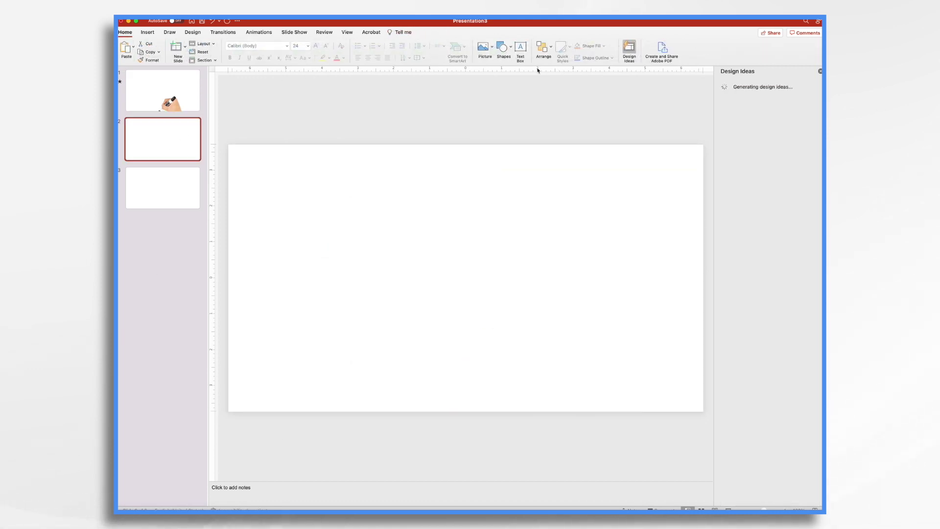
Step: Insert Family Tree 2.mp4 onto slide 2, then select slide 3
left_click(147, 31)
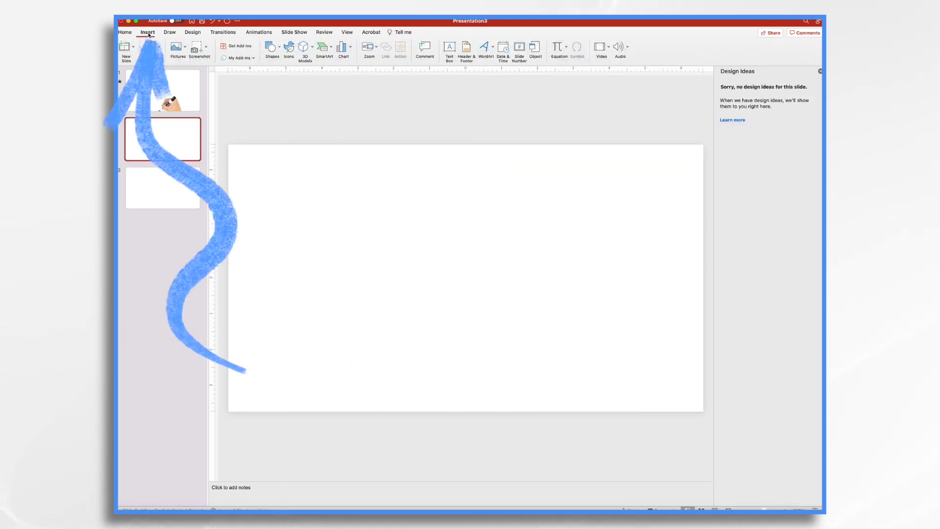
left_click(601, 49)
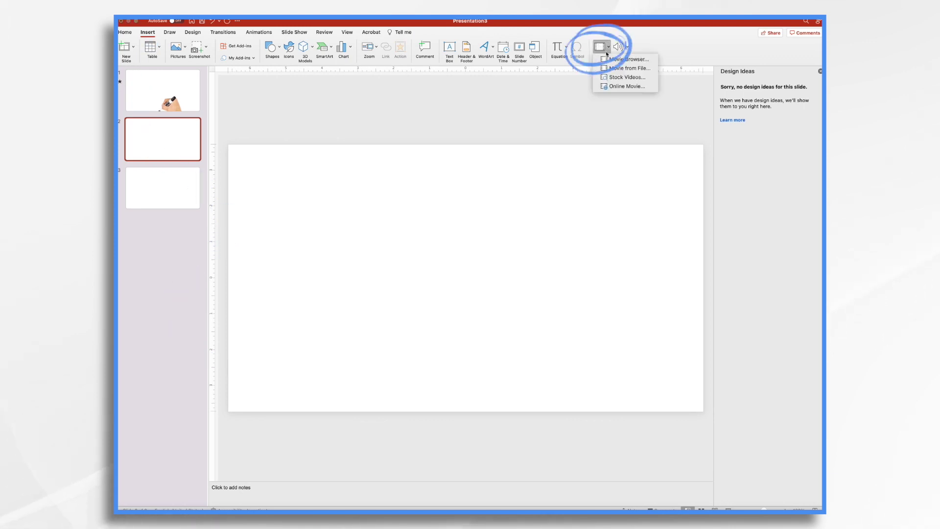
left_click(624, 69)
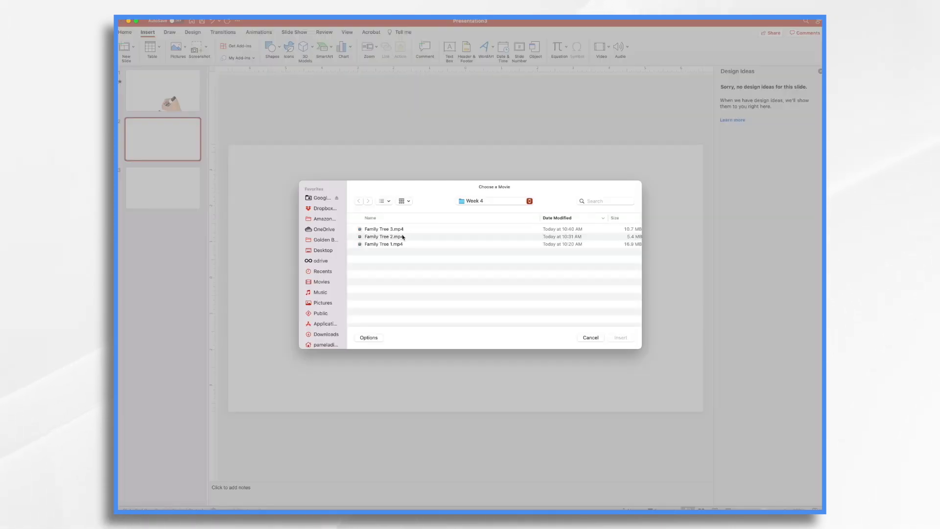
left_click(402, 237)
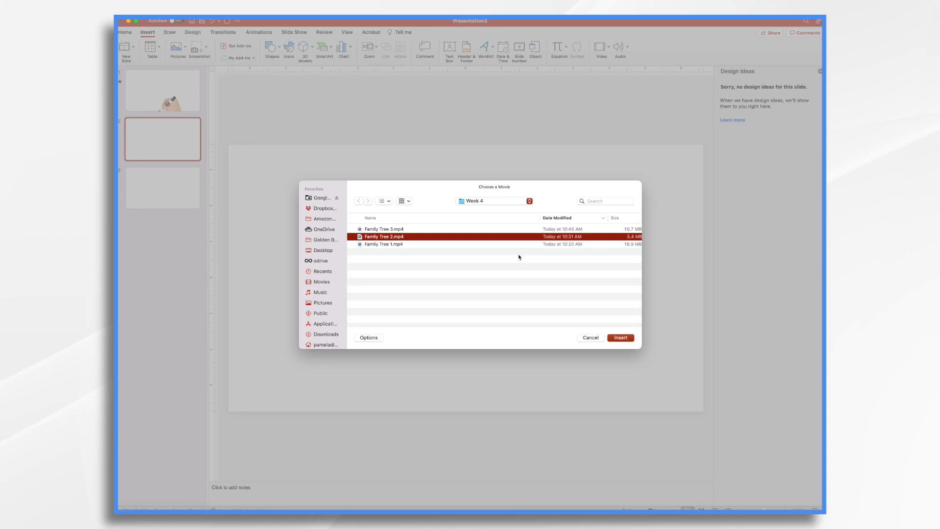
left_click(620, 337)
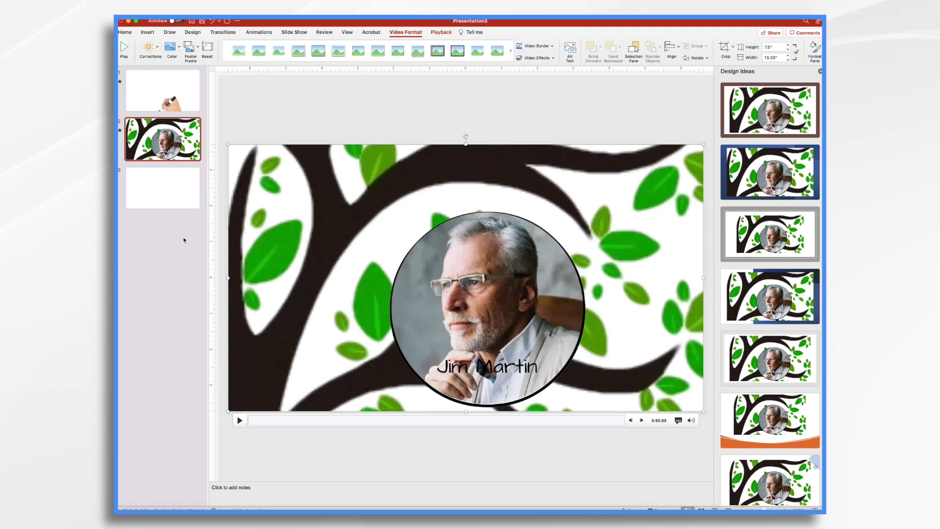
left_click(170, 194)
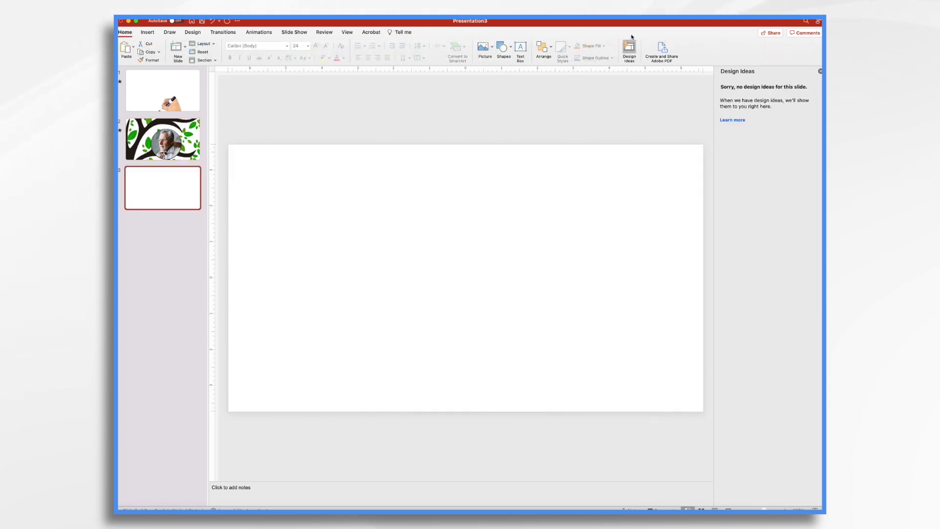
Step: Insert Family Tree 3.mp4 onto slide 3, then go back to slide 1
left_click(148, 32)
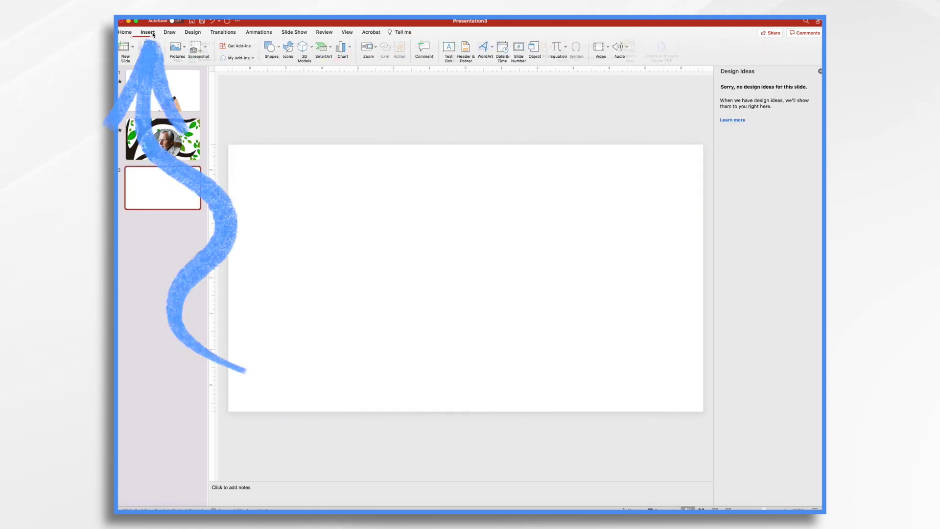
left_click(601, 47)
left_click(627, 68)
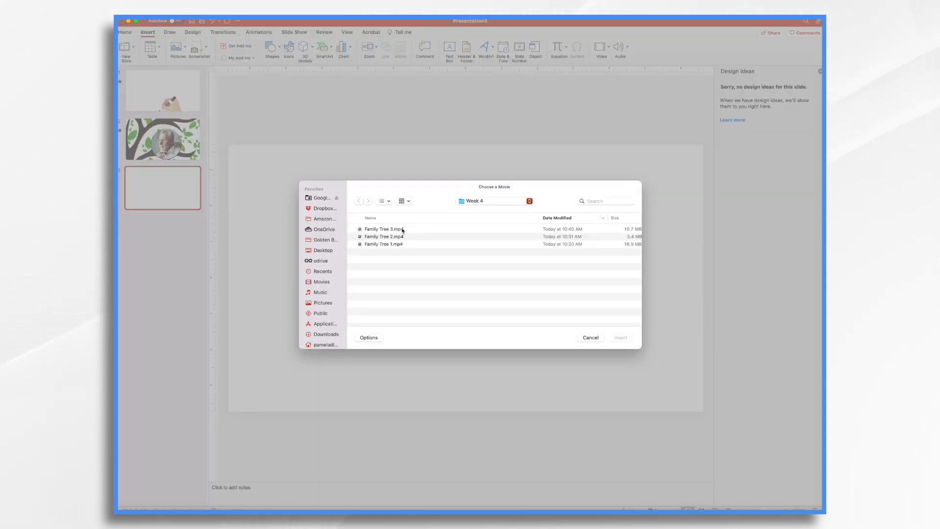
left_click(386, 229)
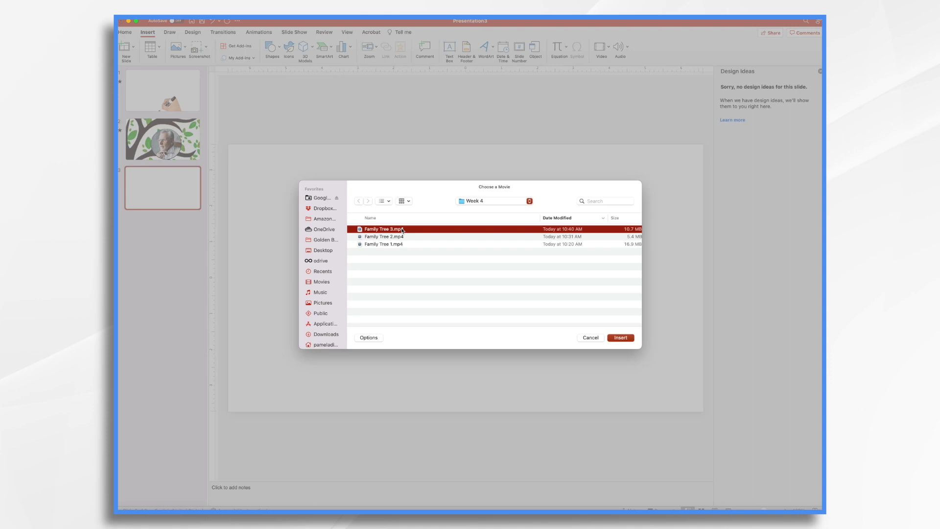
left_click(625, 338)
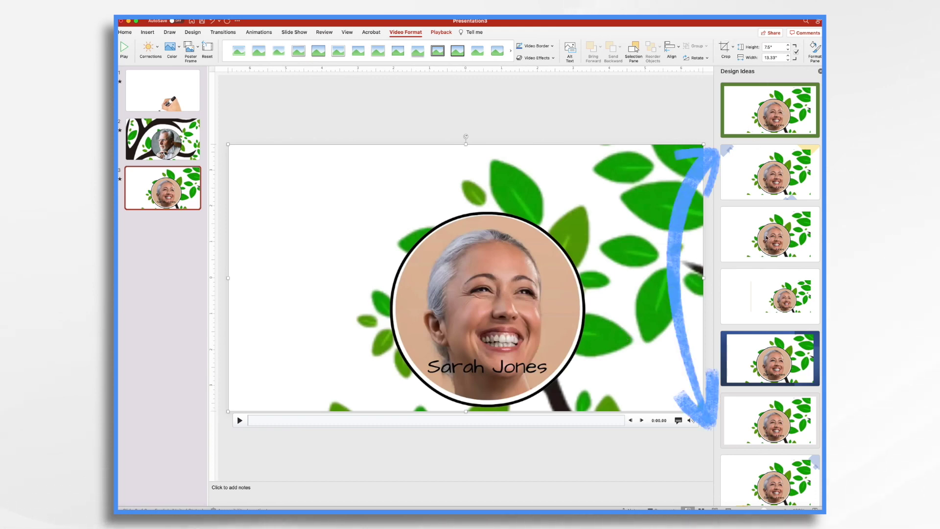
scroll(759, 279, "down", 10)
scroll(759, 245, "up", 10)
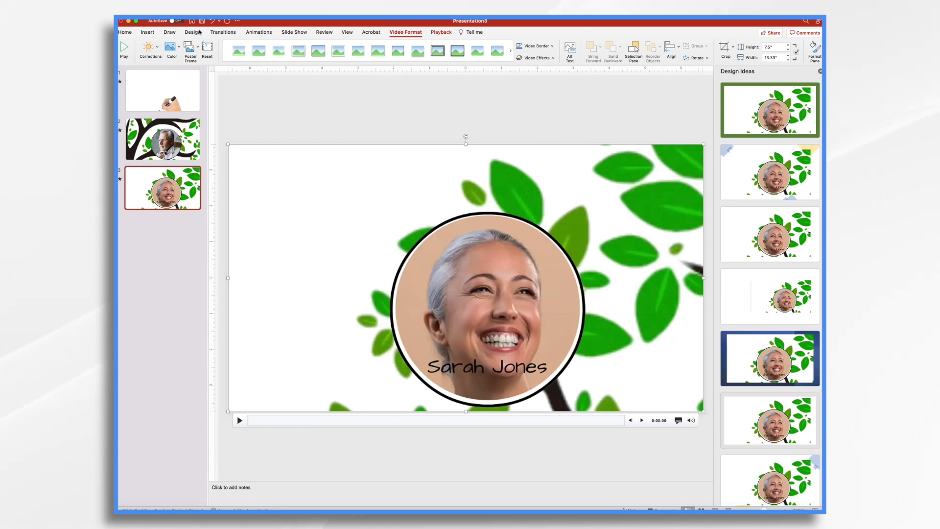
left_click(181, 82)
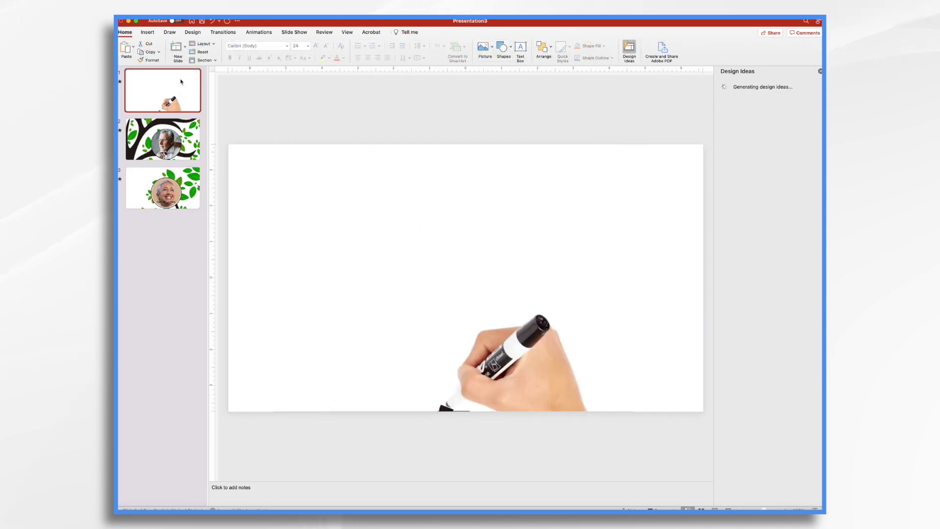
Step: Give slide 1 the Fade transition after briefly trying Morph
left_click(228, 33)
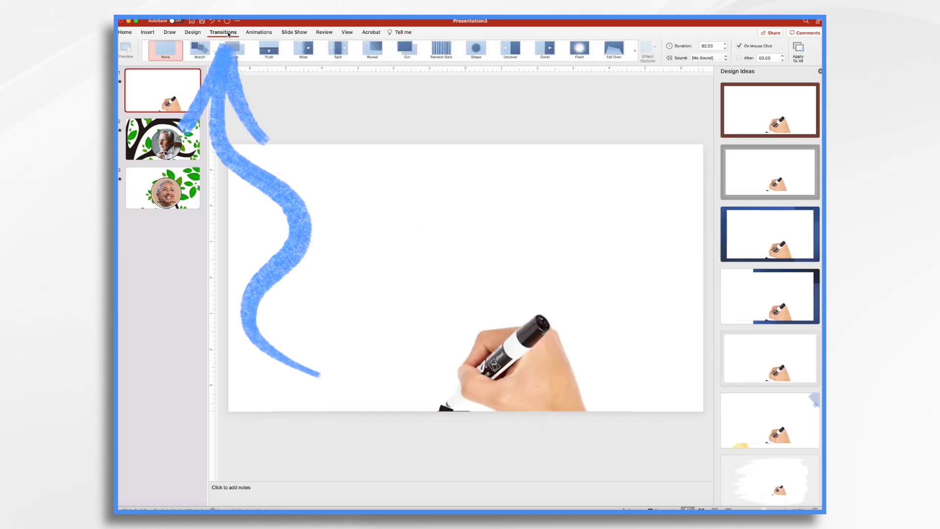
left_click(205, 53)
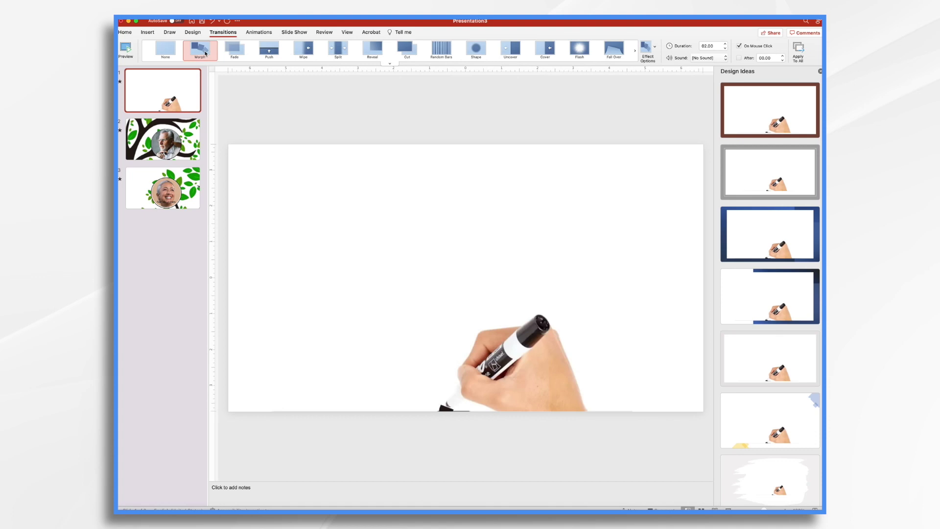
left_click(233, 51)
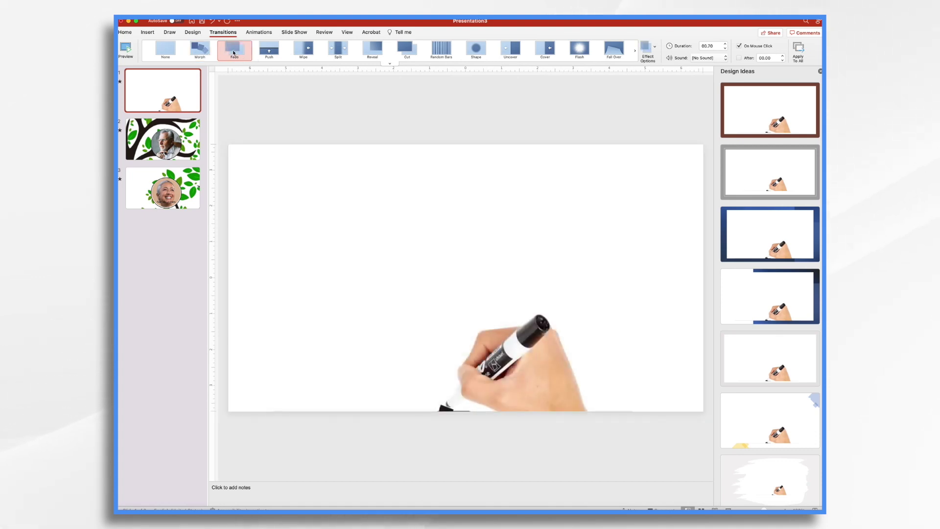
Step: On slide 2, preview Morph, Fade, Push, Wipe, Split, Reveal and Cut, then apply Uncover
left_click(176, 142)
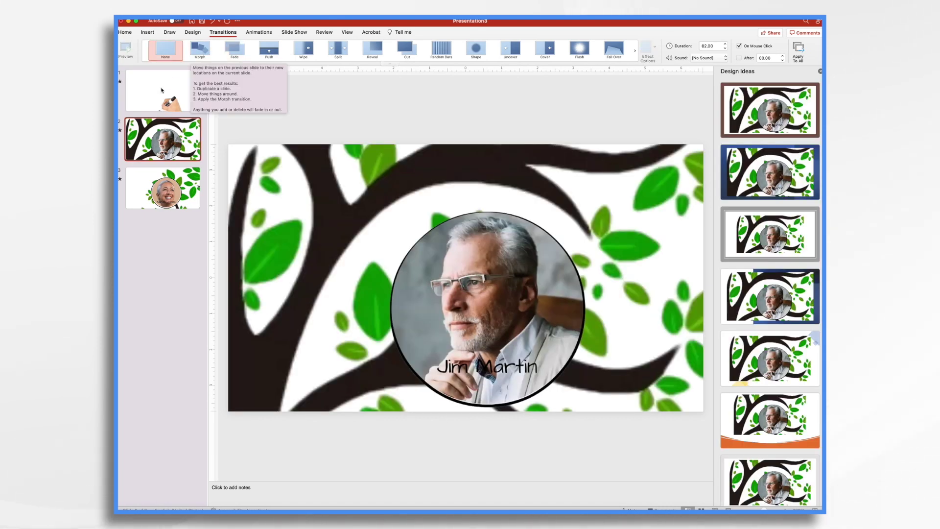
left_click(205, 51)
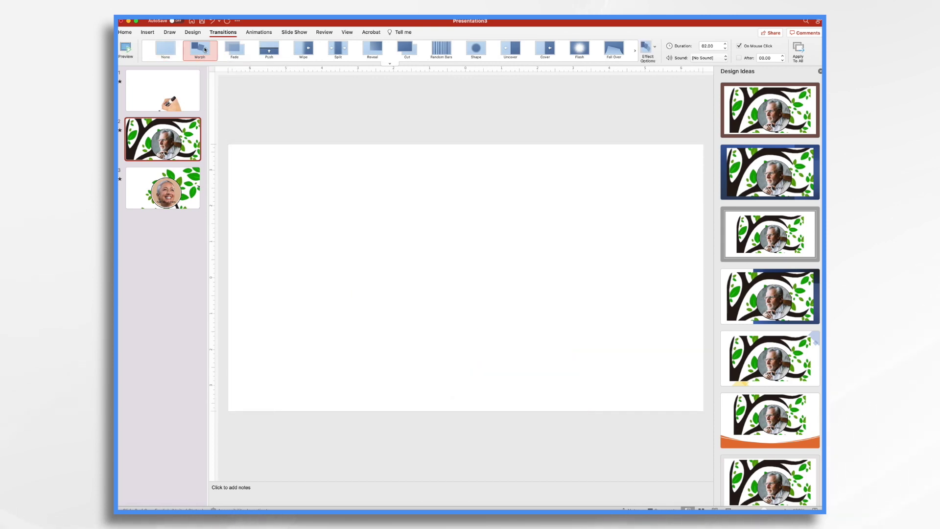
left_click(237, 49)
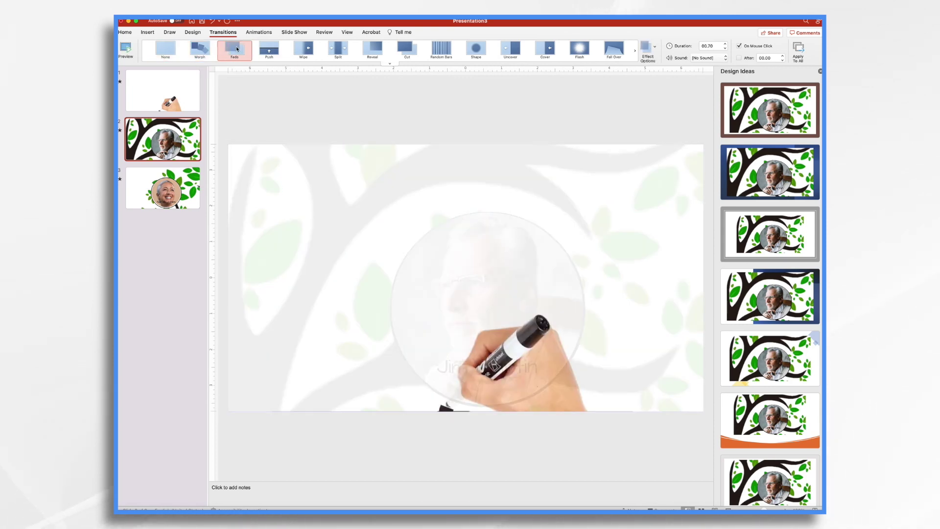
left_click(273, 52)
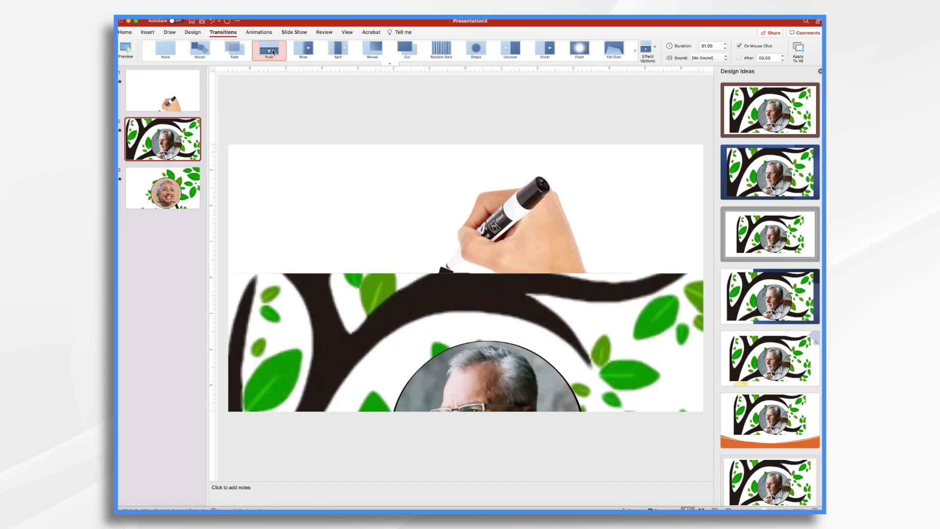
left_click(299, 54)
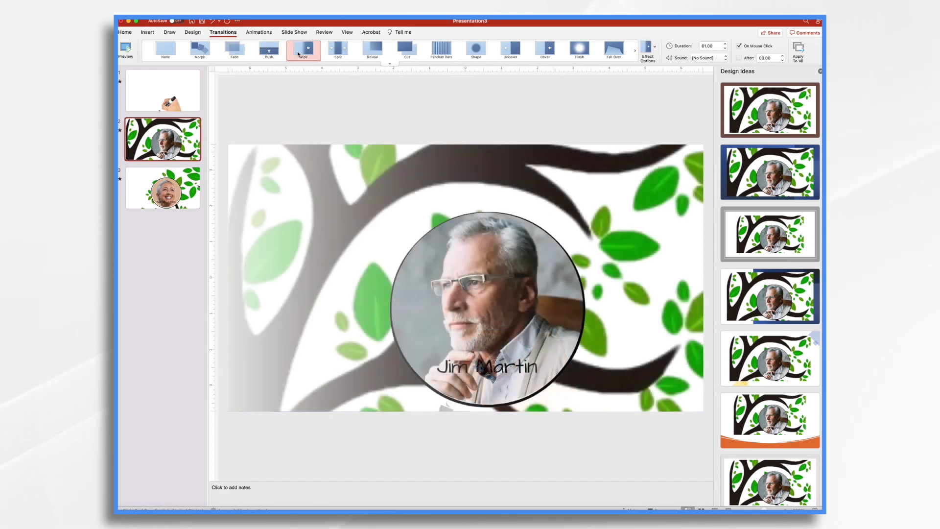
left_click(338, 51)
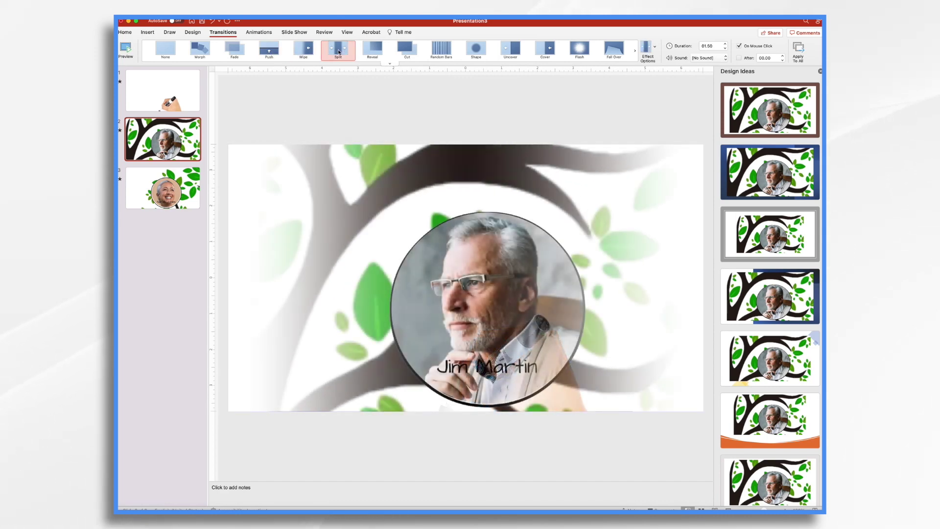
left_click(369, 50)
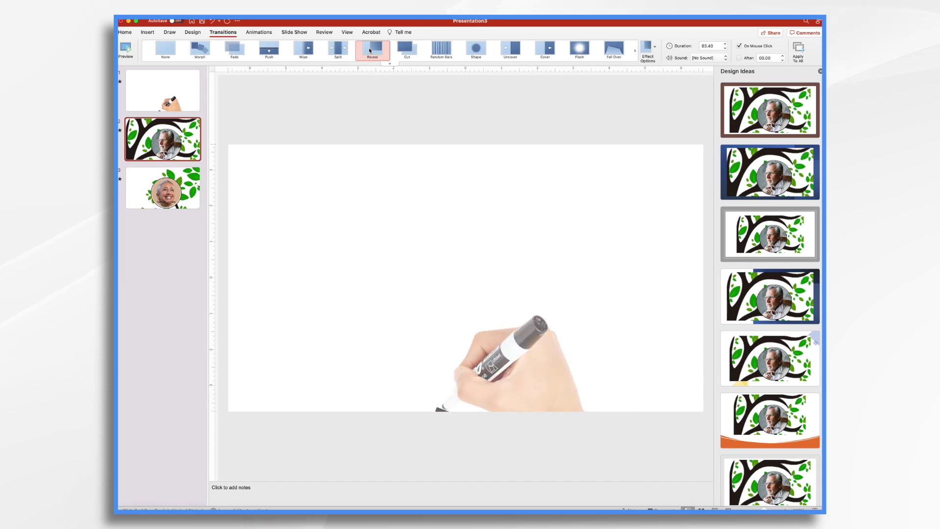
left_click(407, 50)
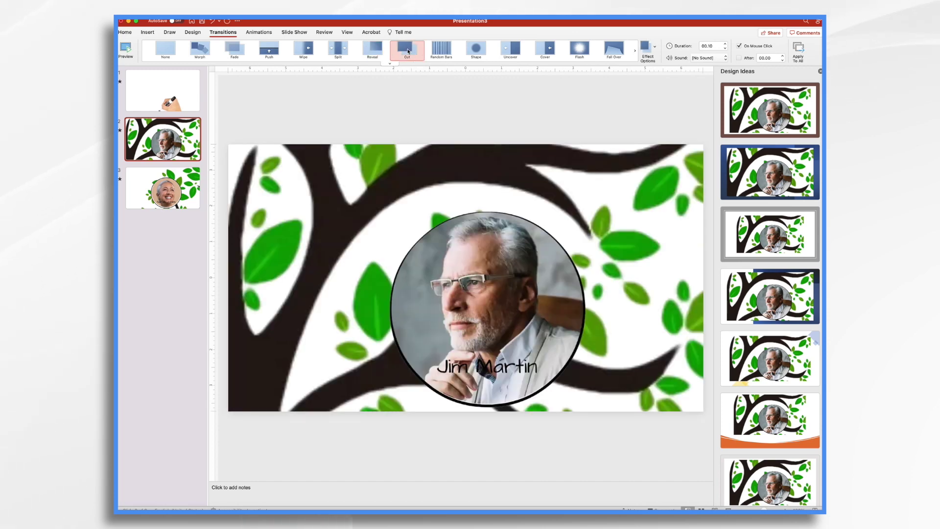
left_click(509, 49)
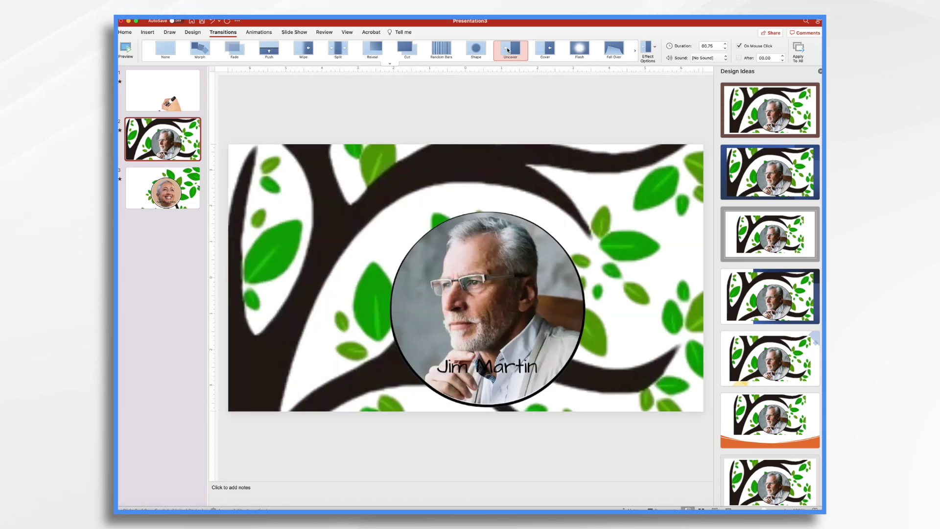
Step: Apply the Peel Off transition from the expanded gallery to slide 3
left_click(191, 181)
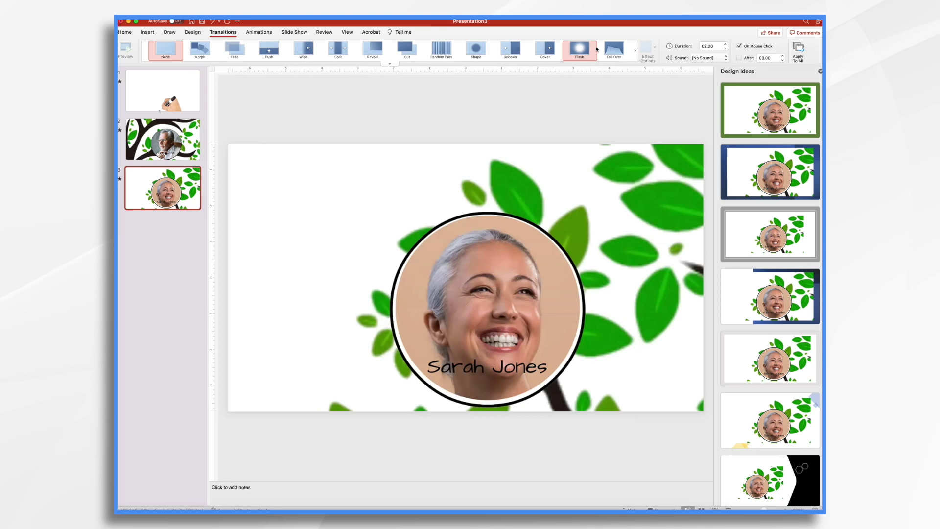
left_click(634, 51)
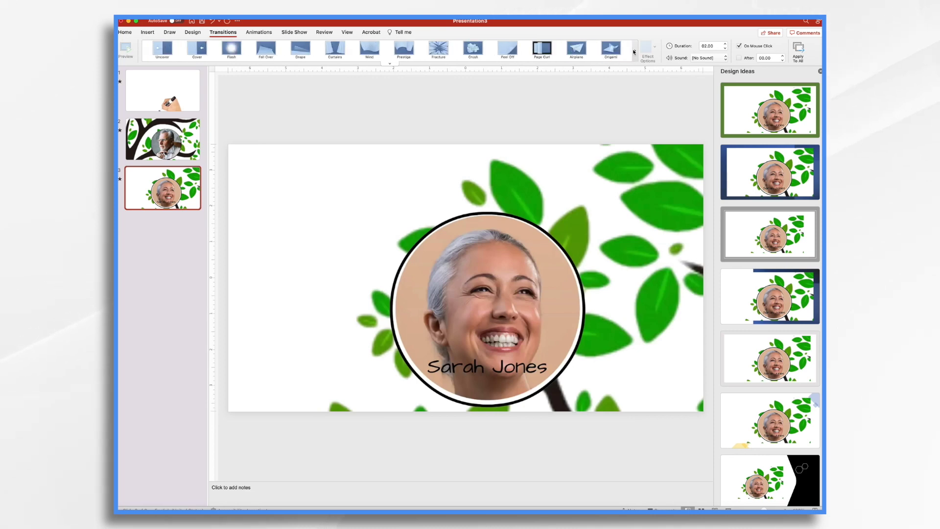
left_click(371, 49)
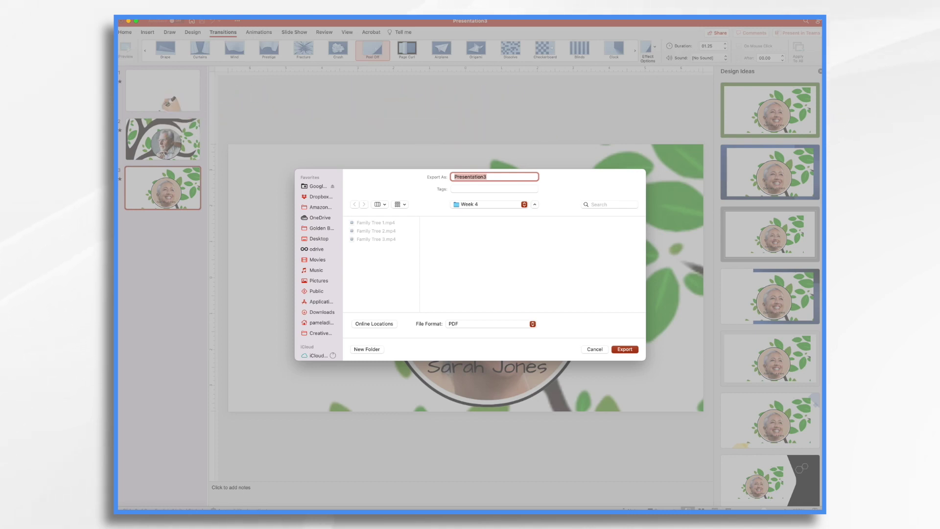
Step: Export as MP4 'Family Tree Compilation' at Internet Quality, 1280 × 720
type("Family T")
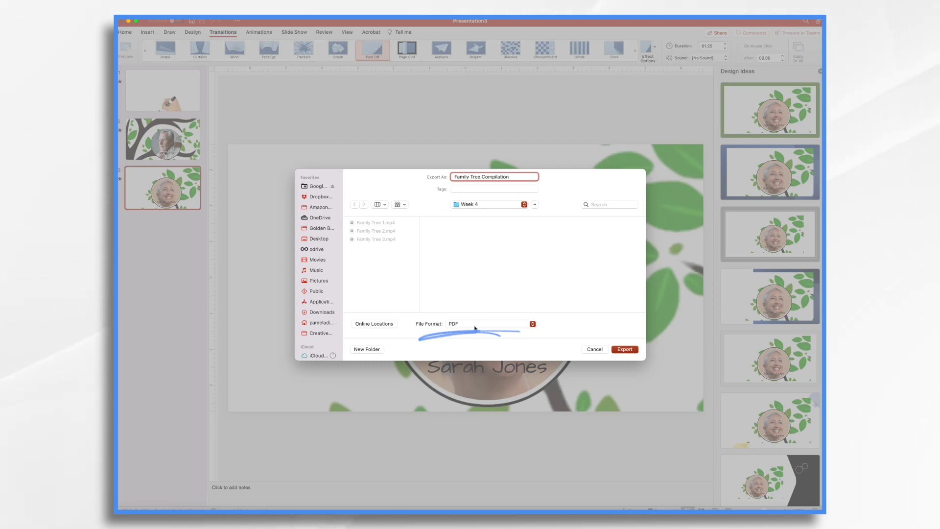
left_click(475, 325)
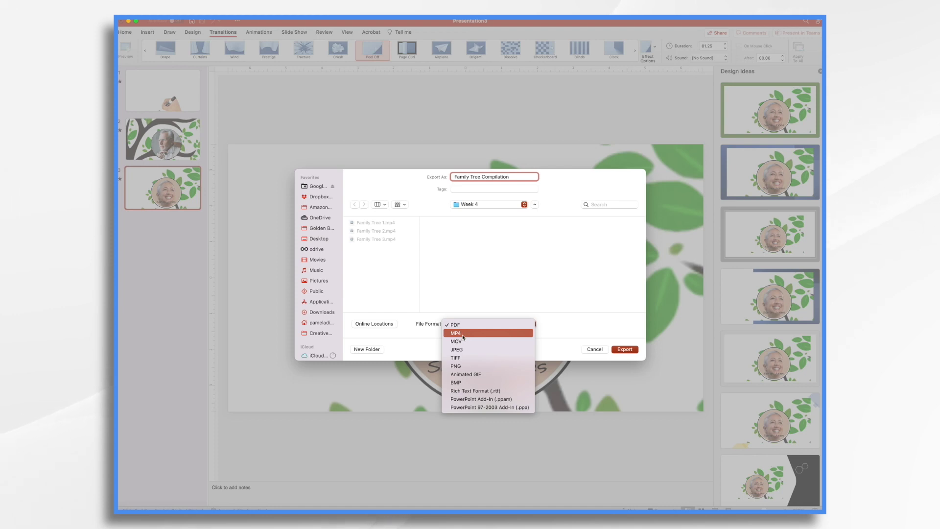
left_click(463, 334)
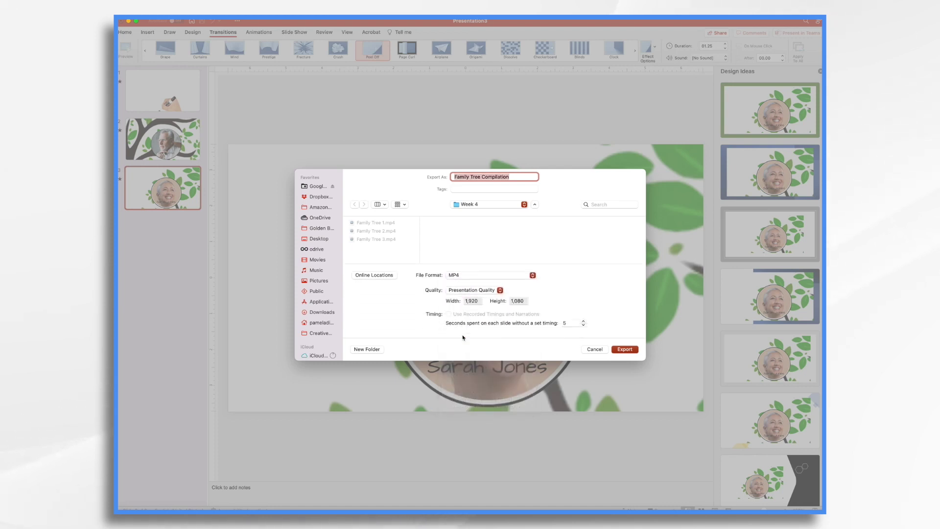
left_click(484, 293)
left_click(473, 297)
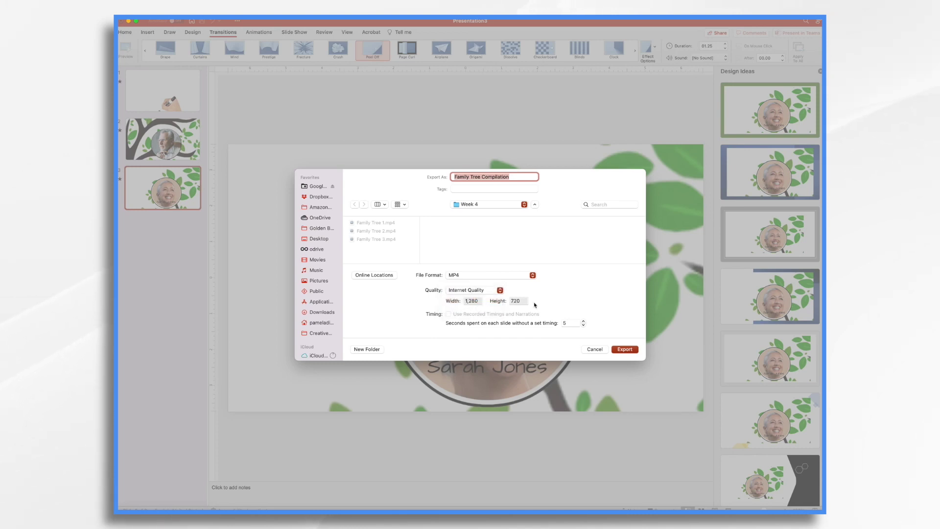
left_click(624, 349)
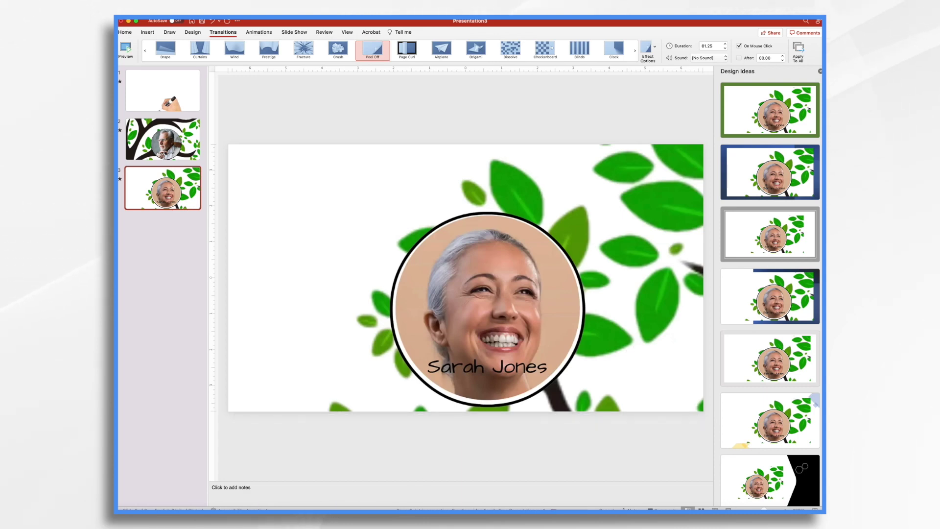
Step: Switch to the Finder window showing the Week 4 folder with the exported MP4
key("super+Tab")
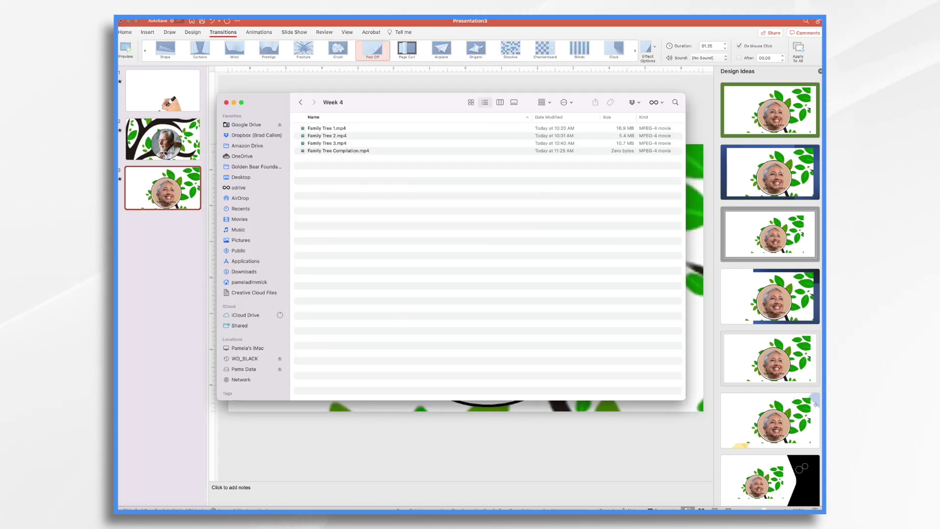
Step: Play Family Tree Compilation.mp4 in QuickTime, skipping ahead to 00:33 and then 01:23
double_click(341, 151)
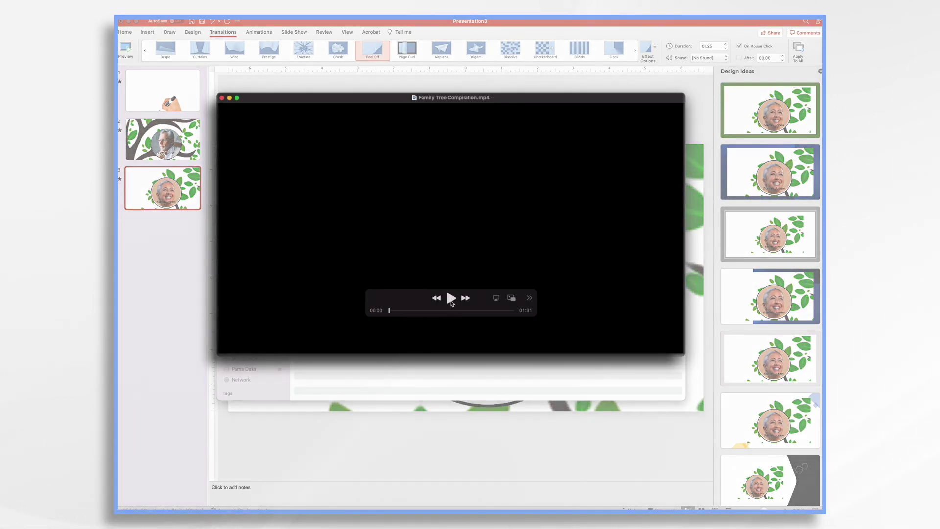
left_click(451, 298)
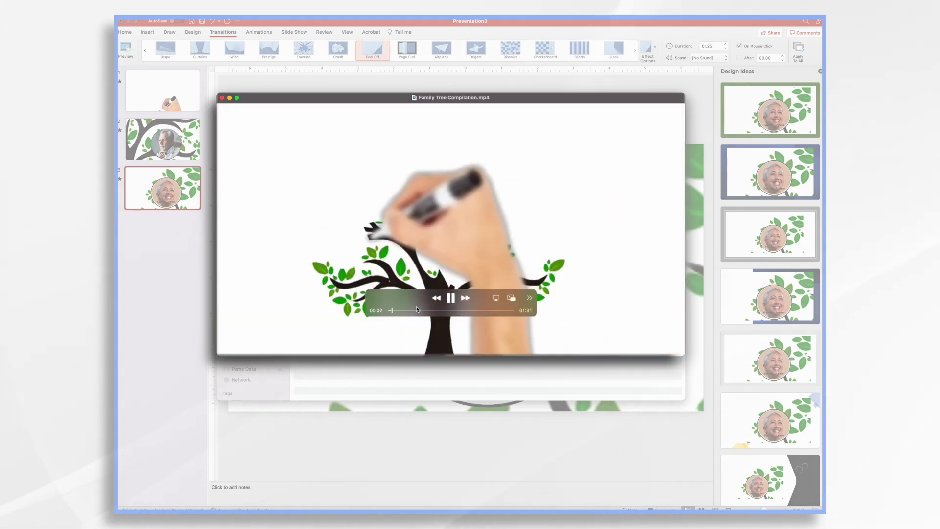
left_click_drag(425, 310, 442, 310)
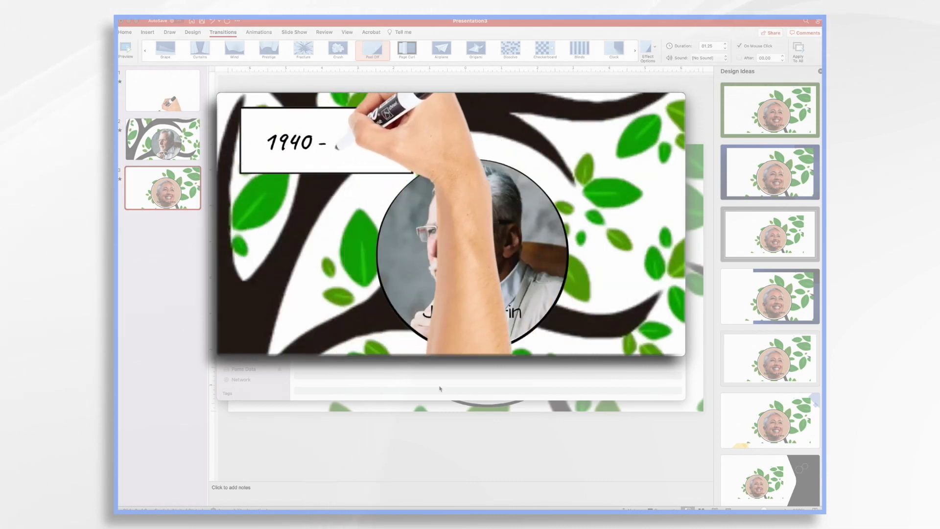
mouse_move(469, 342)
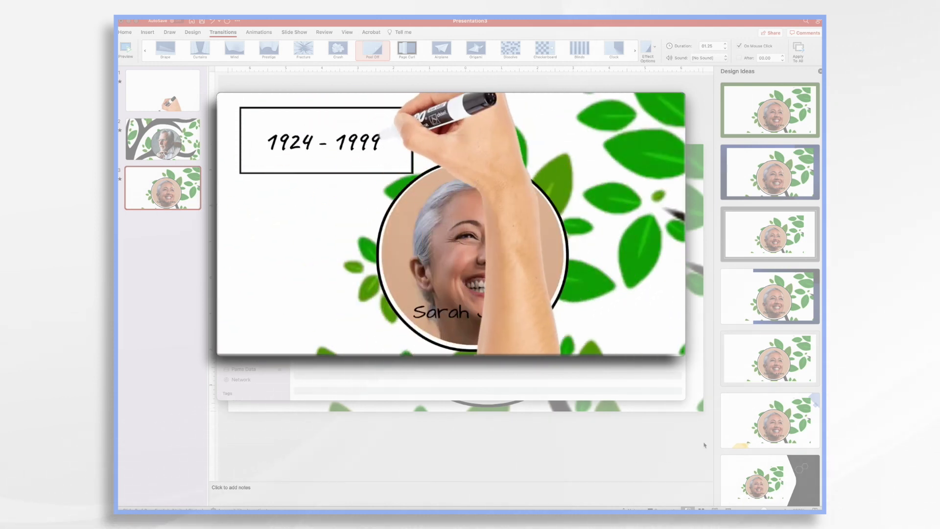
left_click(503, 312)
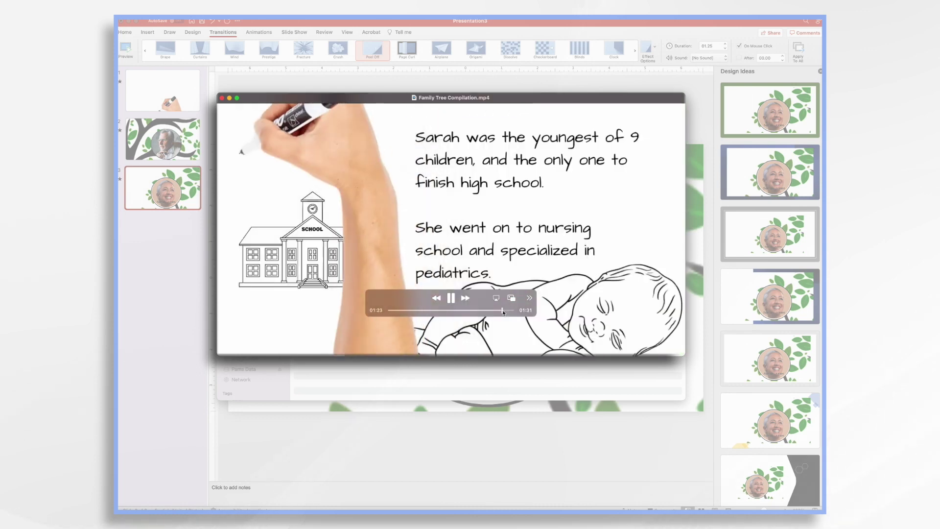